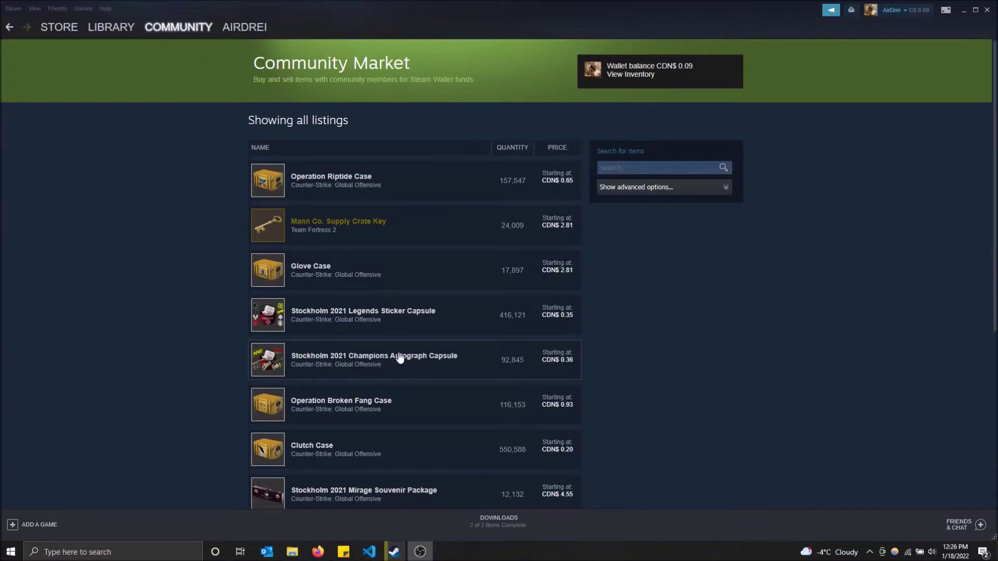
pyautogui.scroll(-1, 400, 357)
pyautogui.scroll(1, 399, 358)
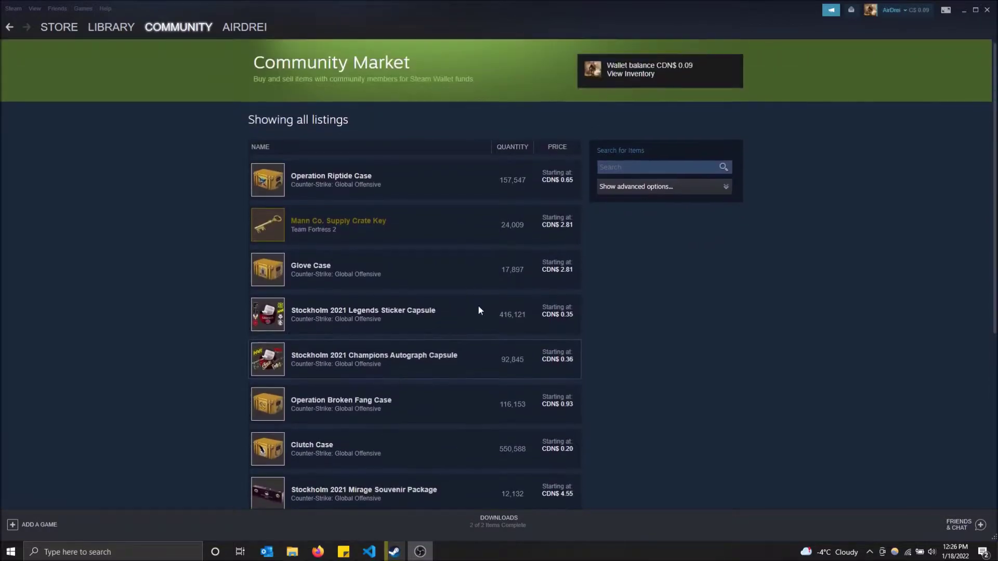
# Step: Reveal the market's advanced search options and the game filter list
pyautogui.click(646, 168)
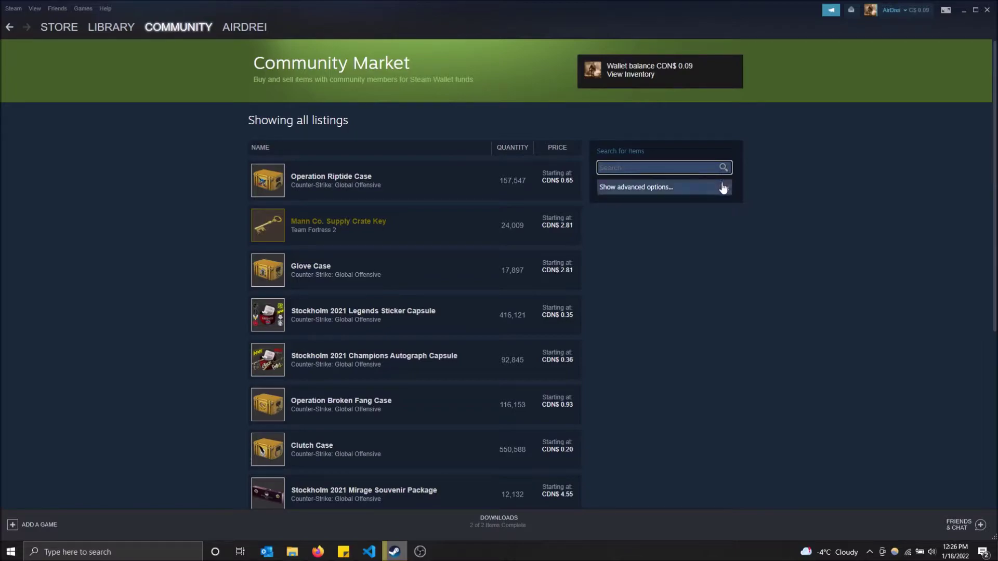
pyautogui.click(624, 188)
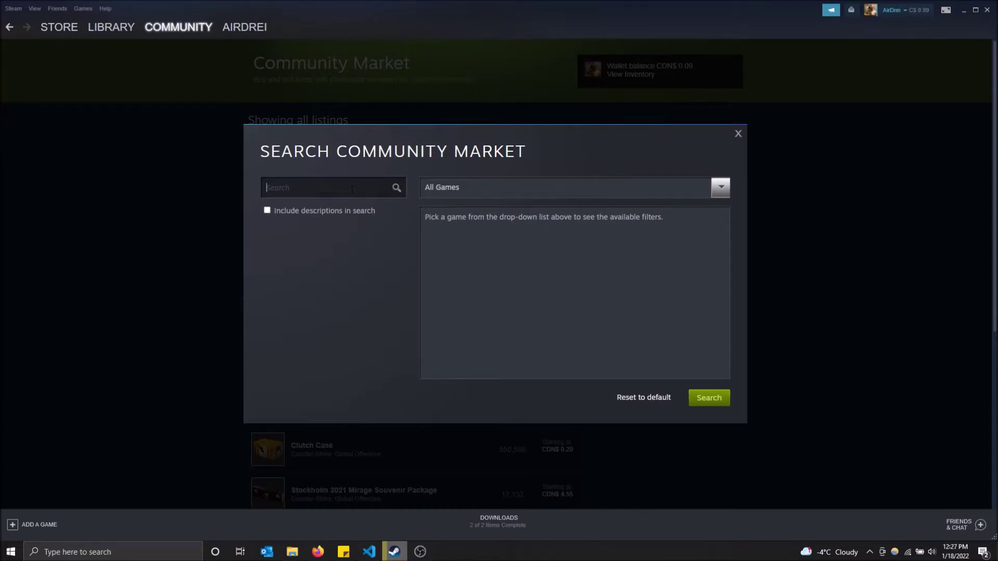
pyautogui.click(559, 187)
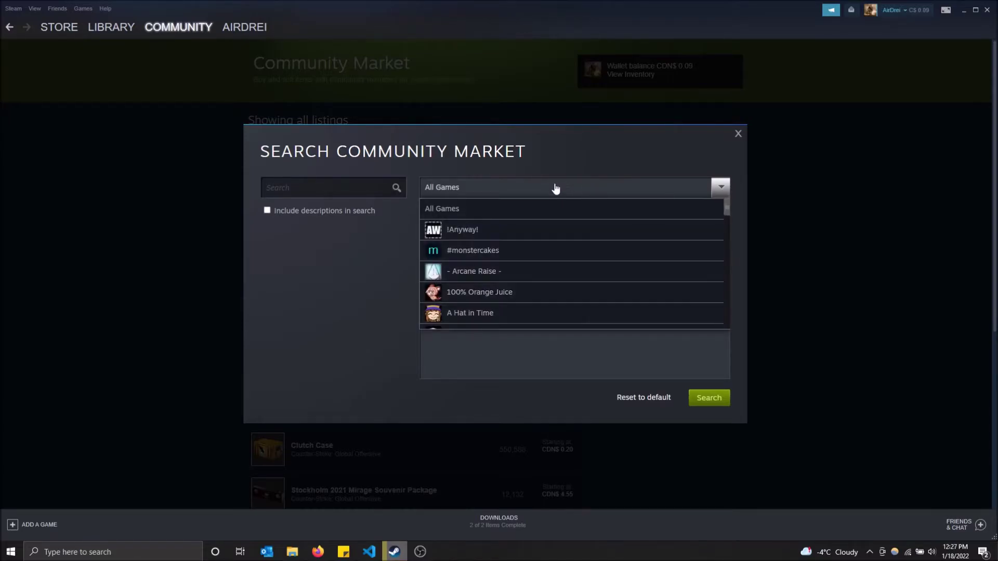
pyautogui.scroll(-5, 537, 245)
pyautogui.scroll(-5, 535, 250)
pyautogui.scroll(-5, 532, 255)
pyautogui.scroll(-2, 533, 254)
pyautogui.scroll(-5, 530, 257)
pyautogui.scroll(-3, 528, 260)
pyautogui.scroll(2, 512, 260)
# Step: Filter to Counter-Strike: Global Offensive items with Desert Eagle as the weapon
pyautogui.click(517, 231)
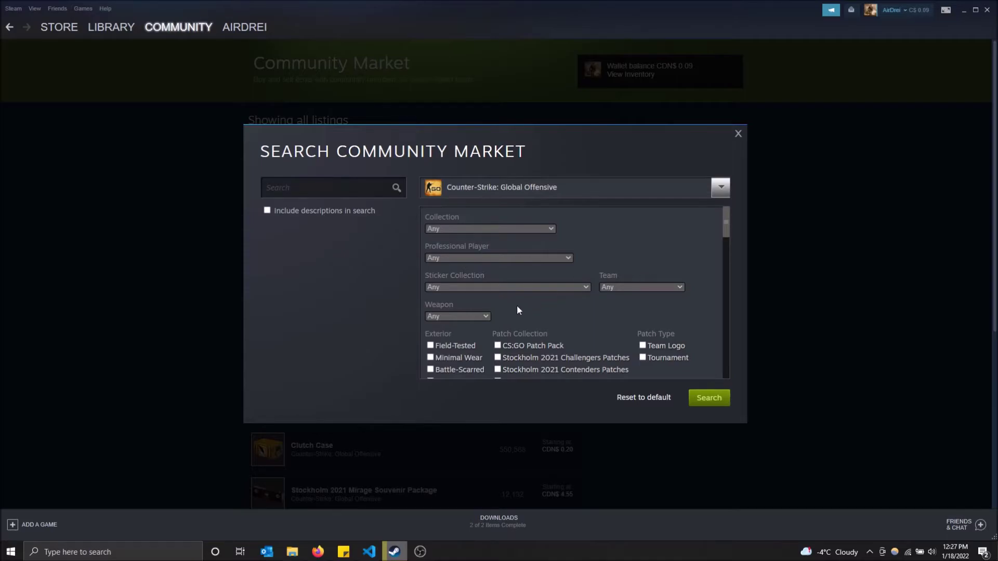
pyautogui.scroll(-1, 502, 300)
pyautogui.click(485, 266)
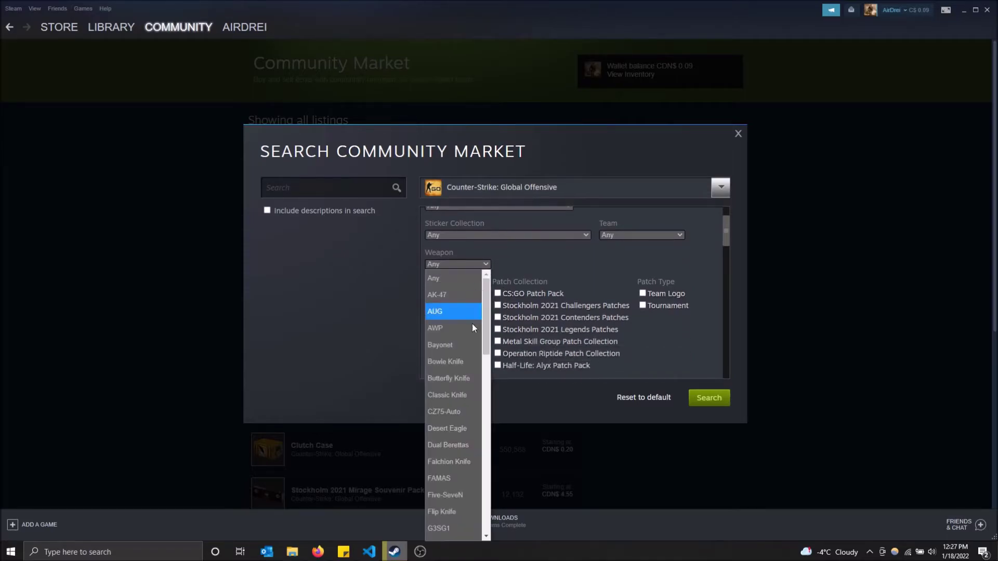
pyautogui.scroll(-2, 461, 347)
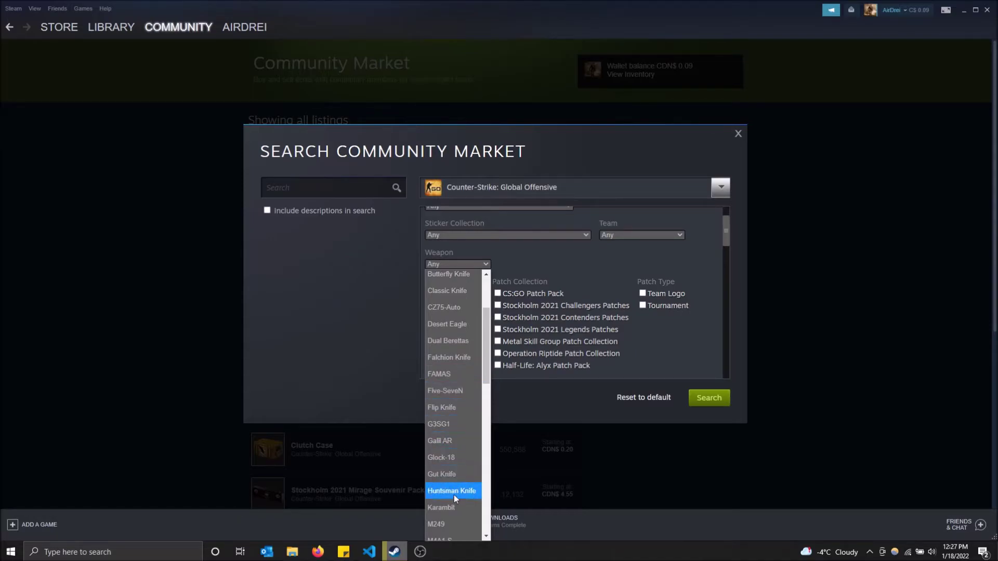
pyautogui.click(452, 327)
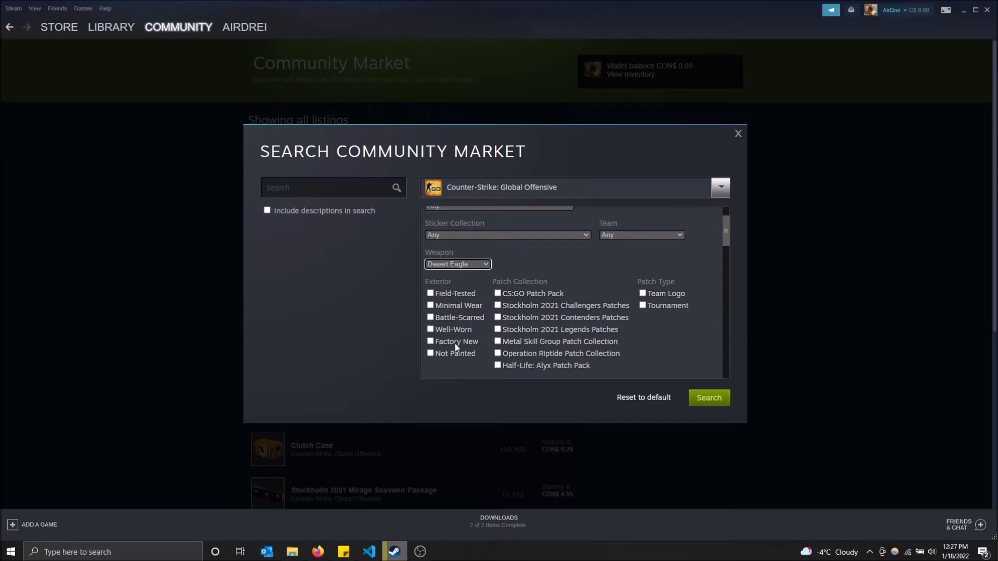
# Step: Restrict results to Factory New and Minimal Wear exteriors and the StatTrak™ category
pyautogui.click(456, 342)
pyautogui.click(457, 306)
pyautogui.scroll(-1, 588, 273)
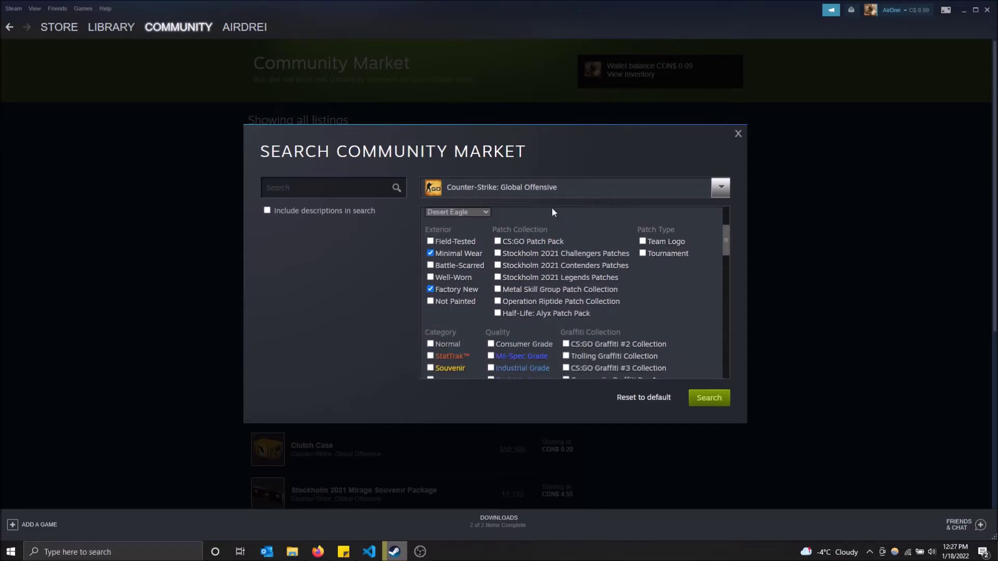
pyautogui.scroll(-2, 524, 351)
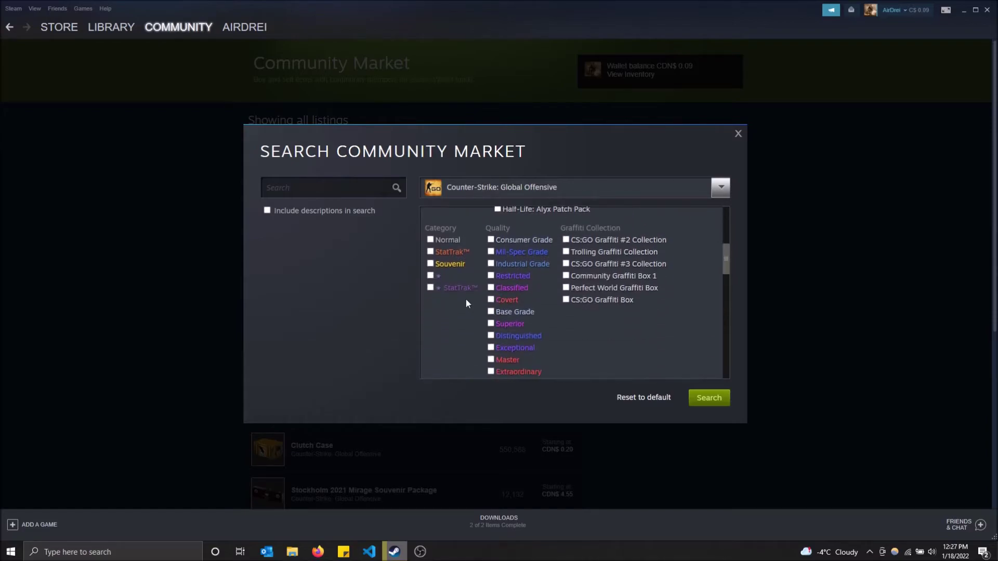
pyautogui.click(430, 252)
# Step: Run the search to list the matching StatTrak™ Desert Eagle skins
pyautogui.click(707, 403)
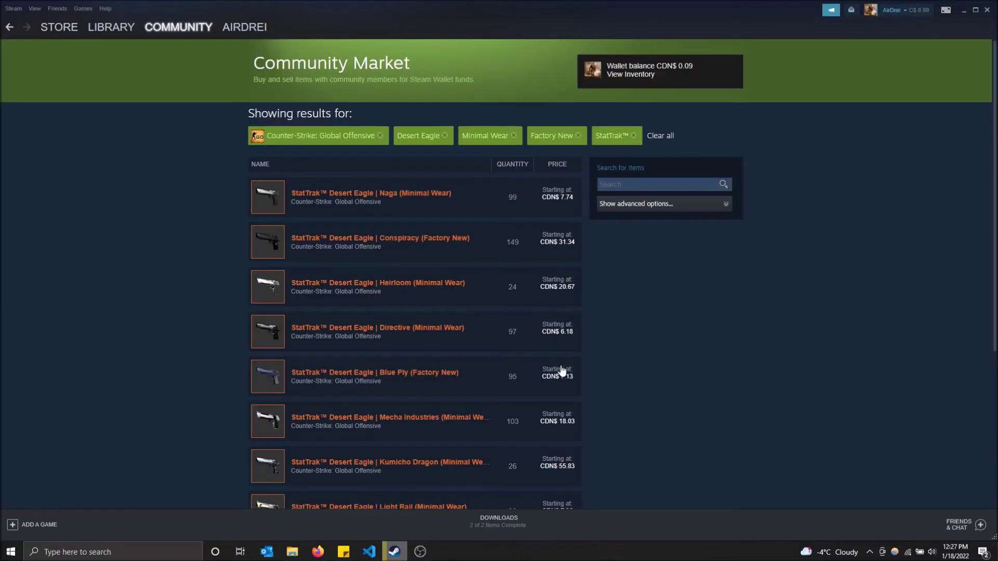
pyautogui.scroll(-2, 449, 316)
pyautogui.scroll(-2, 456, 321)
pyautogui.scroll(4, 468, 312)
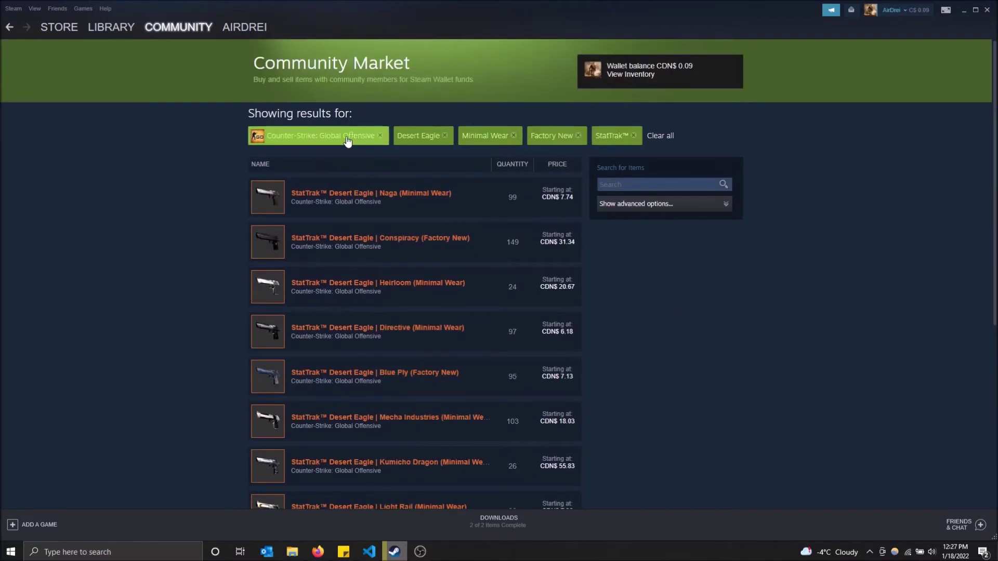